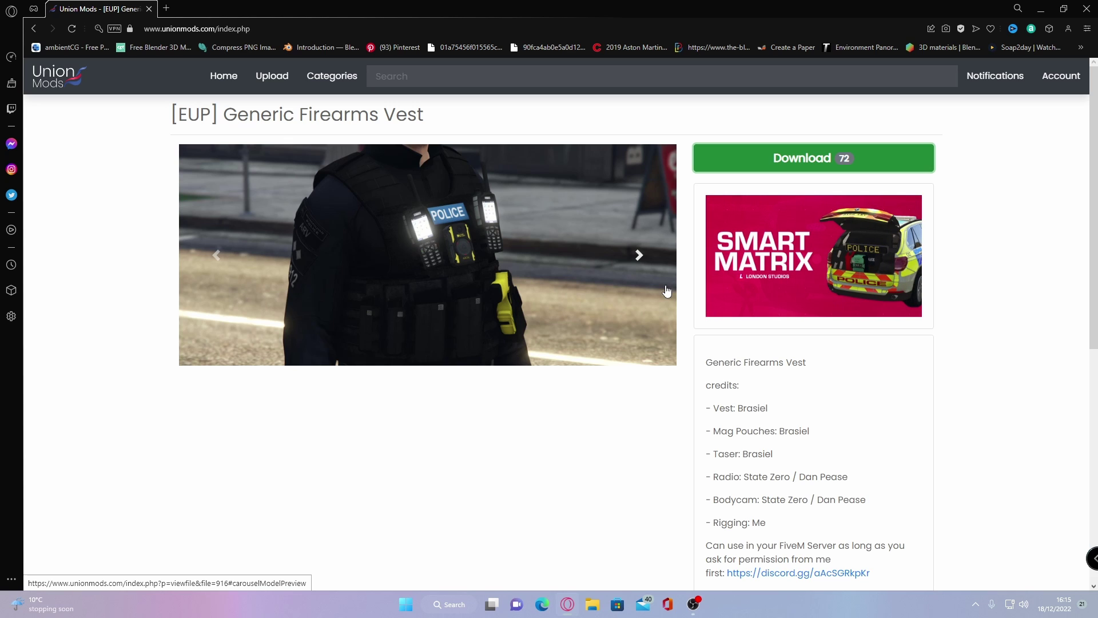
# Download the [EUP] Generic Firearms Vest zip from its Union Mods page
pyautogui.click(842, 158)
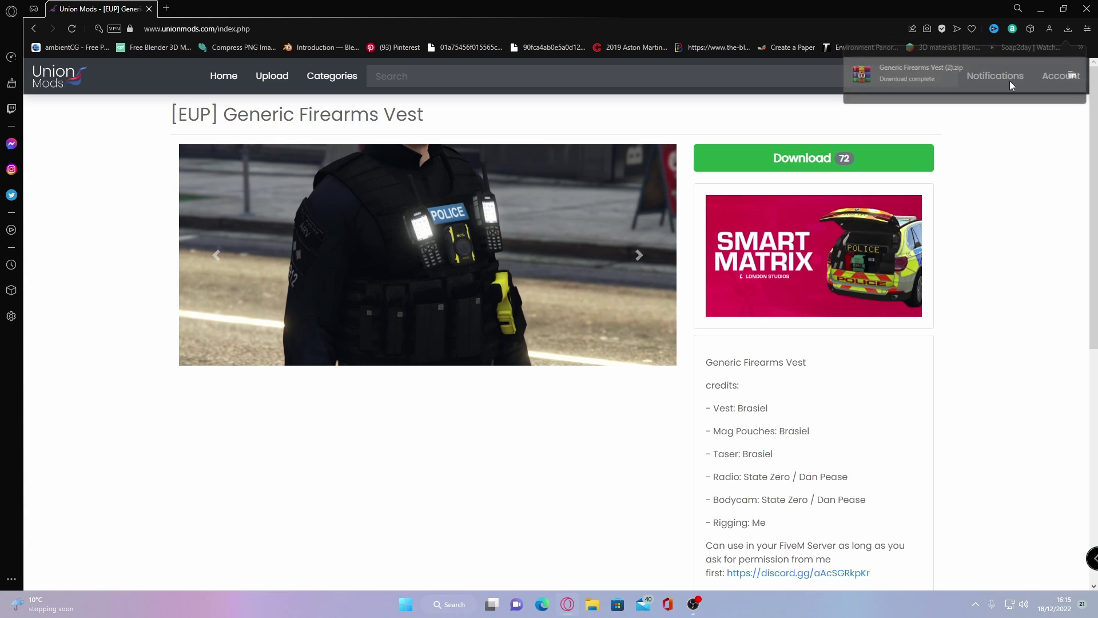
# Open Generic Firearms Vest (2).zip in WinRAR, dismiss the licence reminder, and centre the window
pyautogui.click(1010, 81)
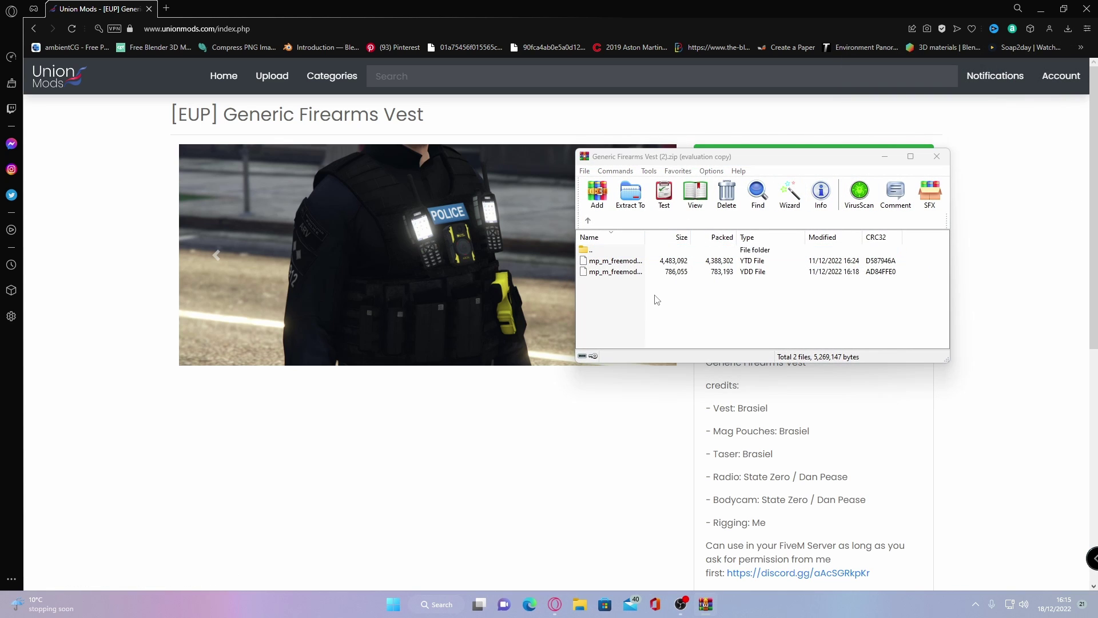
pyautogui.click(851, 216)
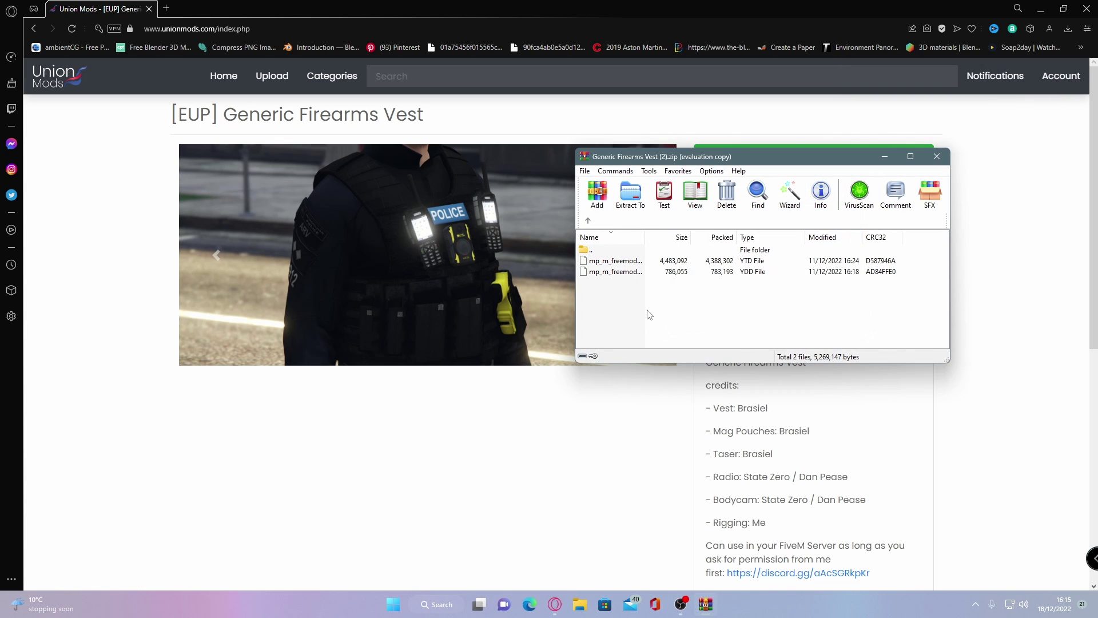
pyautogui.moveTo(654, 161); pyautogui.dragTo(497, 218)
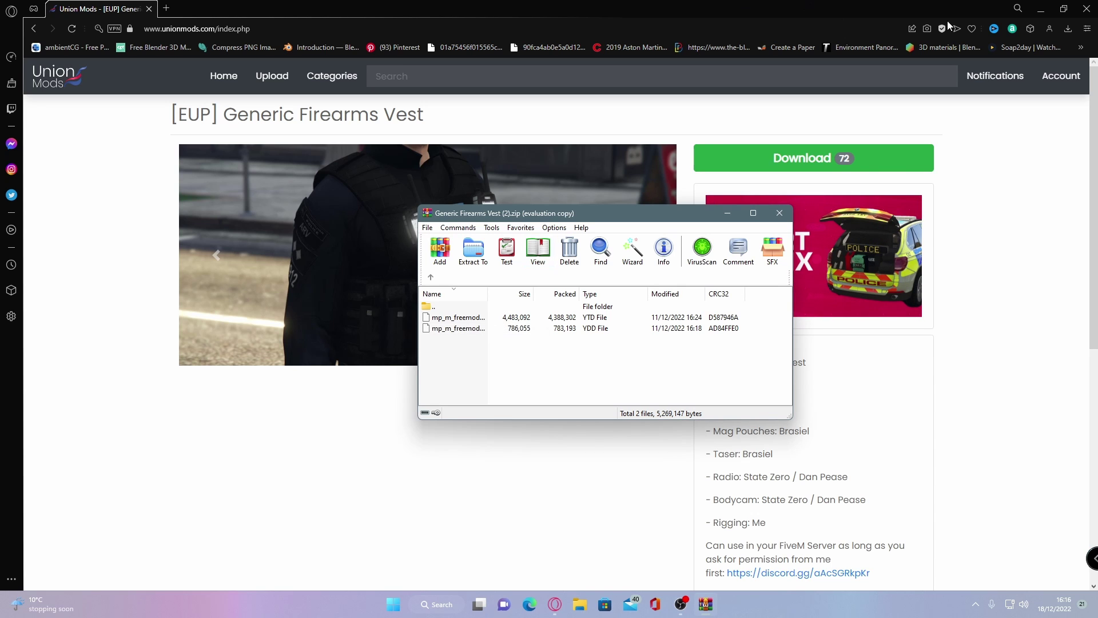
# Minimize the browser and open File Explorer alongside the WinRAR window
pyautogui.click(1041, 8)
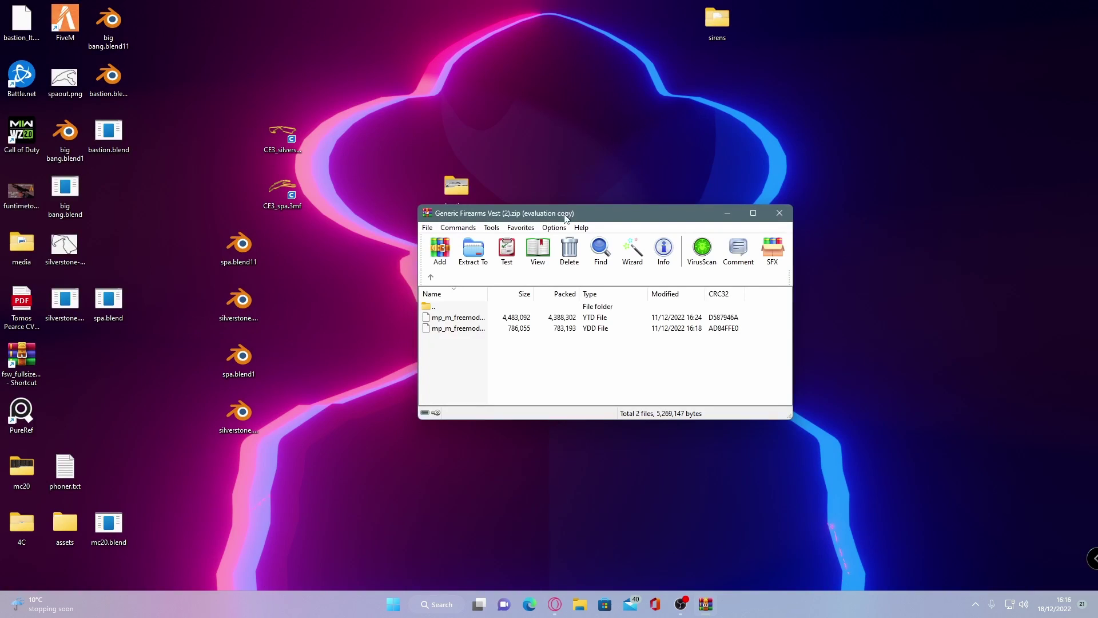
pyautogui.moveTo(565, 214); pyautogui.dragTo(469, 91)
pyautogui.click(580, 604)
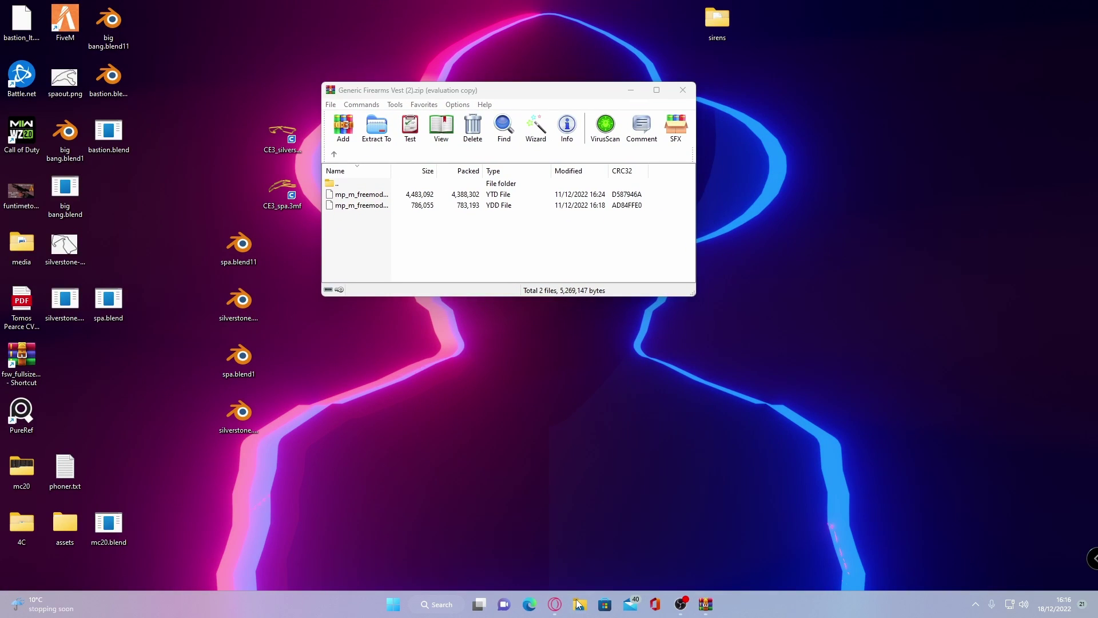
pyautogui.moveTo(565, 166); pyautogui.dragTo(269, 55)
pyautogui.scroll(-1, 120, 351)
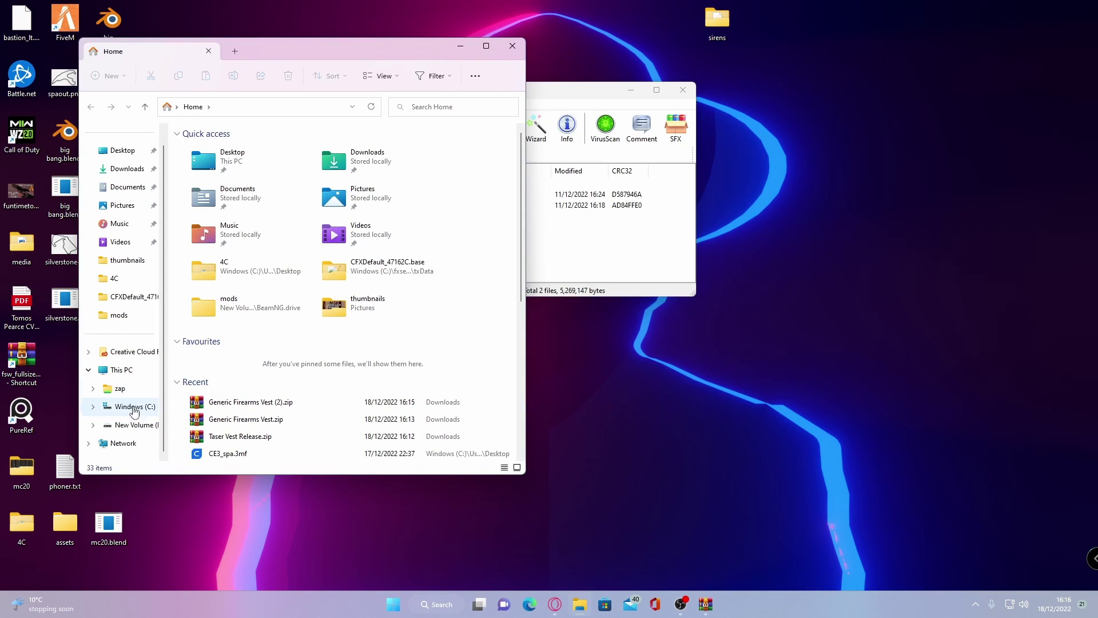
# Navigate to C:\fxserver\txData\CFXDefault_47162C.base\resources\eup-stream\stream
pyautogui.click(132, 406)
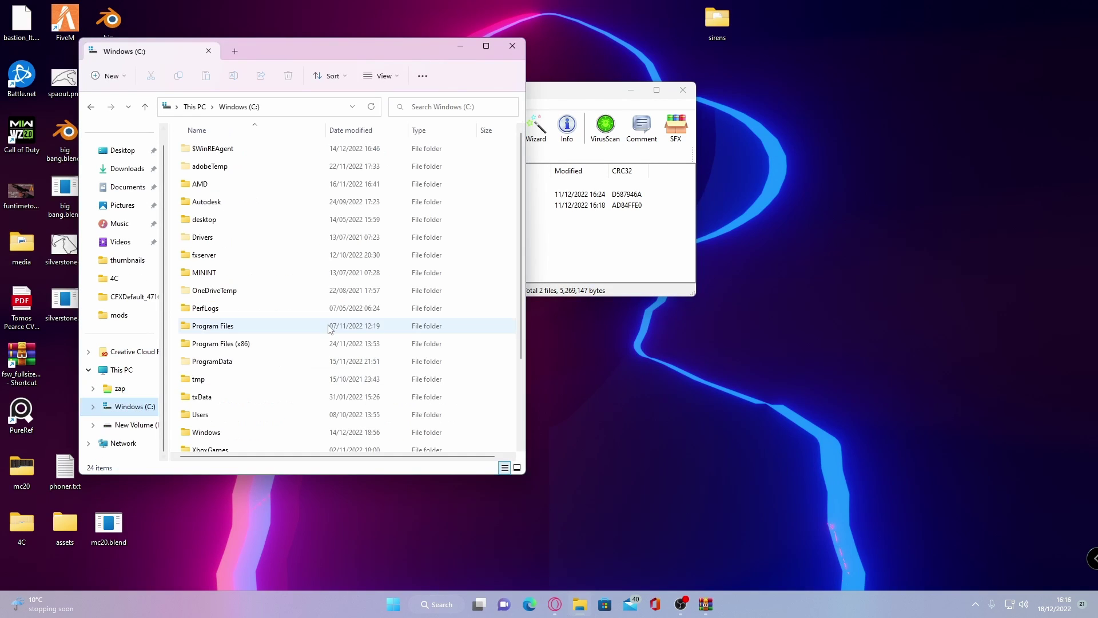
pyautogui.doubleClick(203, 255)
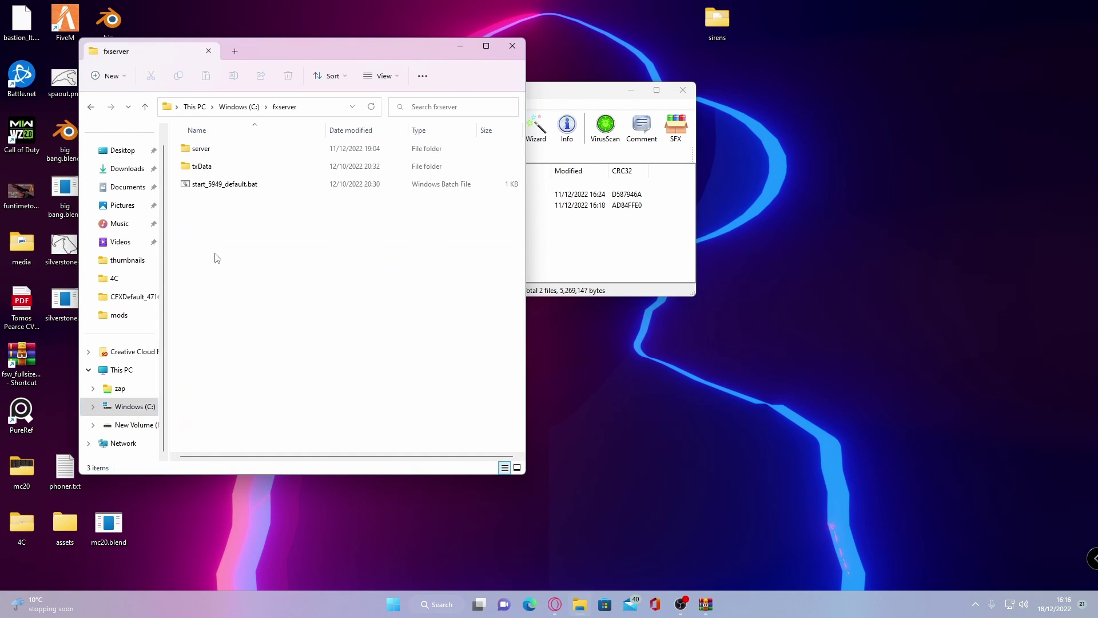
pyautogui.doubleClick(211, 166)
pyautogui.doubleClick(224, 150)
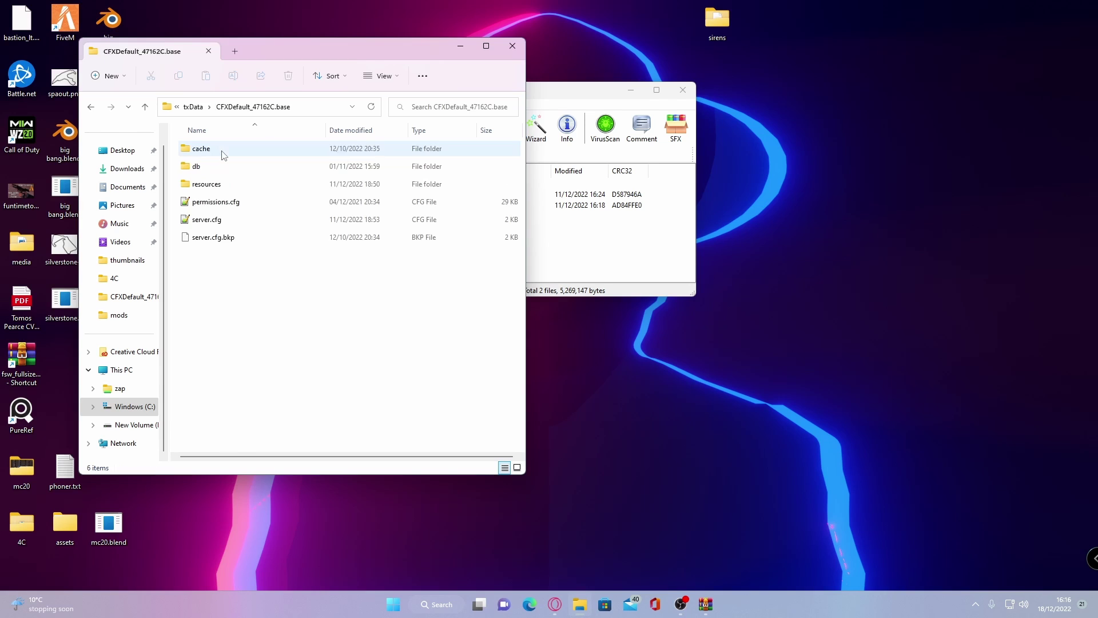
pyautogui.doubleClick(207, 185)
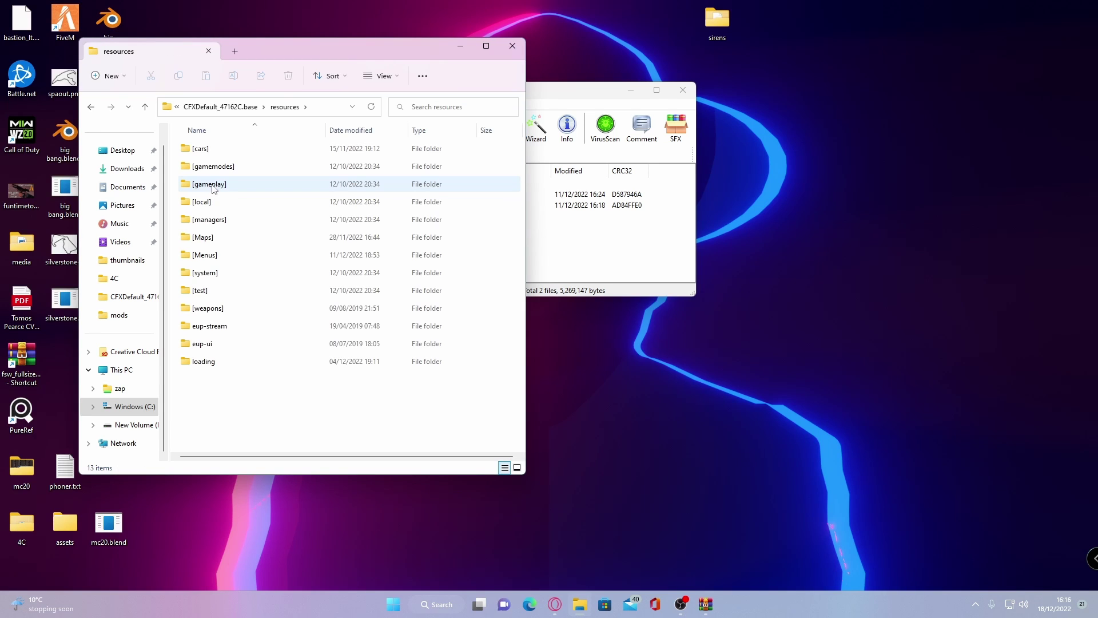
pyautogui.doubleClick(204, 327)
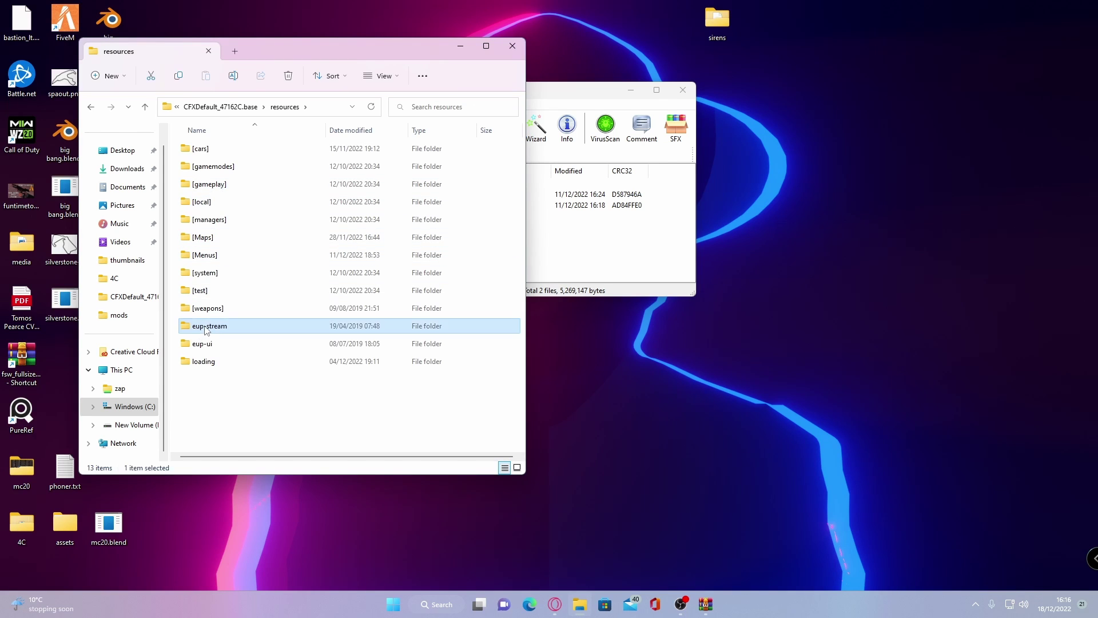
pyautogui.doubleClick(204, 150)
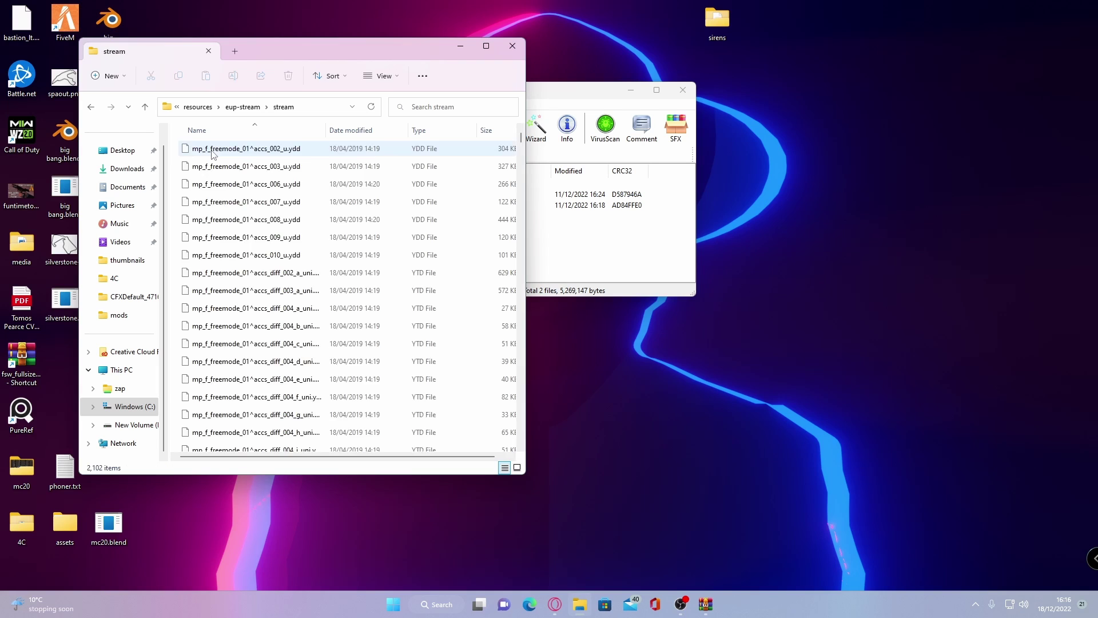
# Position the WinRAR window beside the stream folder listing
pyautogui.moveTo(566, 91); pyautogui.dragTo(798, 110)
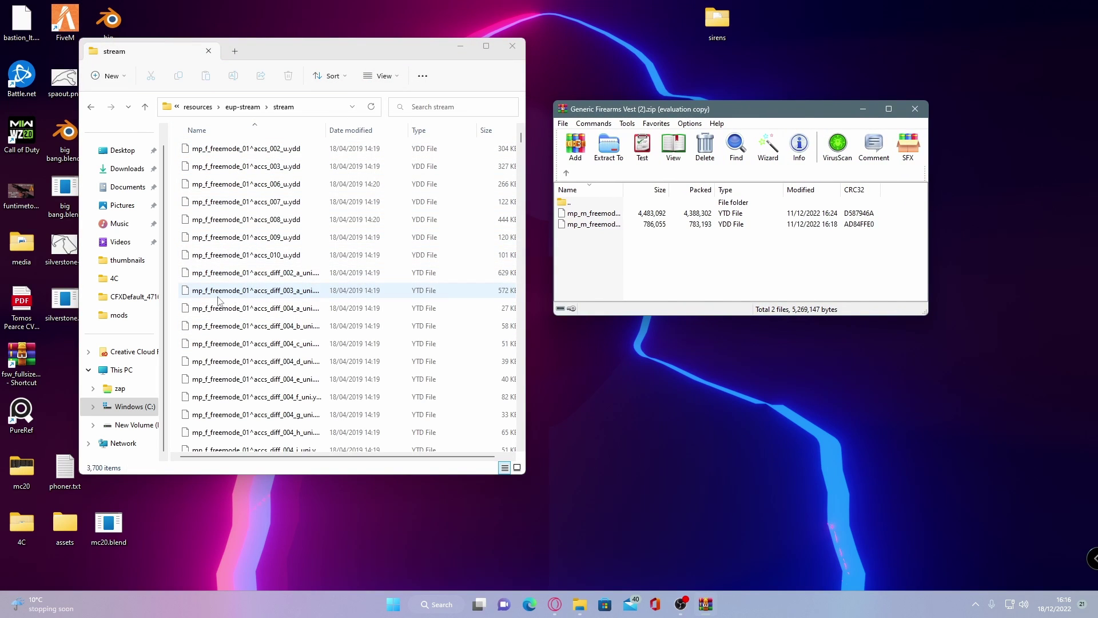
pyautogui.scroll(-2, 223, 289)
pyautogui.scroll(-15, 229, 295)
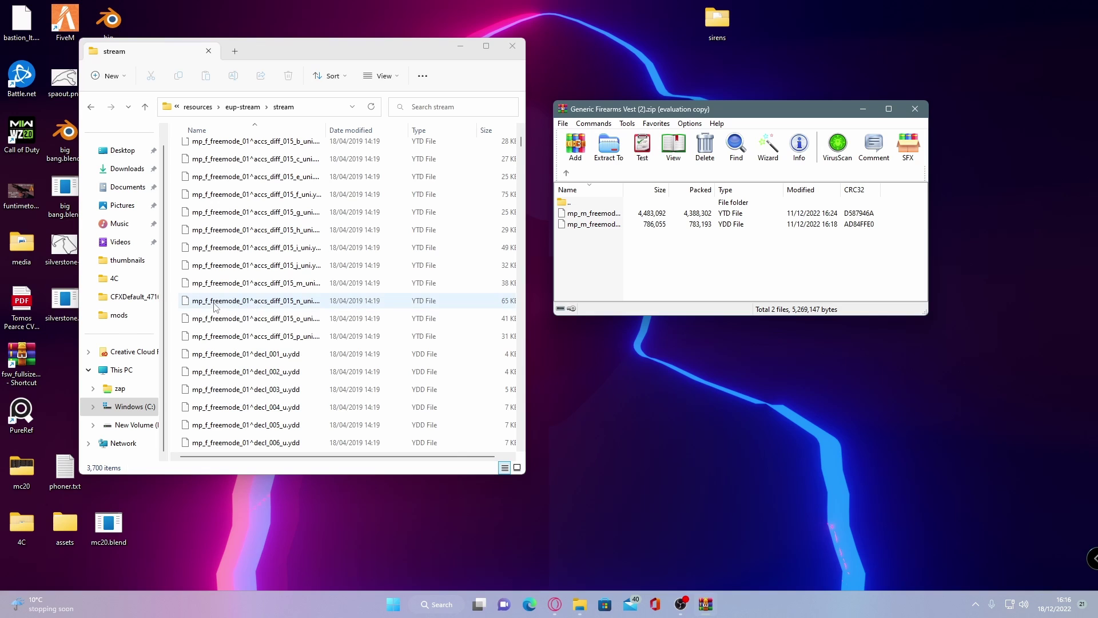
pyautogui.scroll(-10, 245, 307)
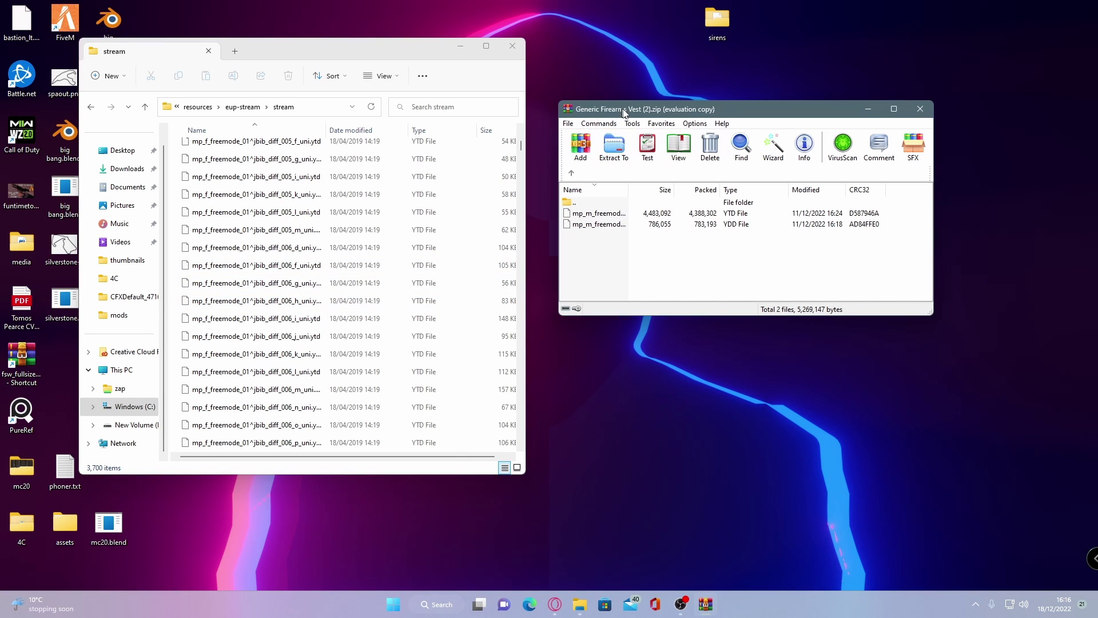
pyautogui.moveTo(617, 109); pyautogui.dragTo(618, 136)
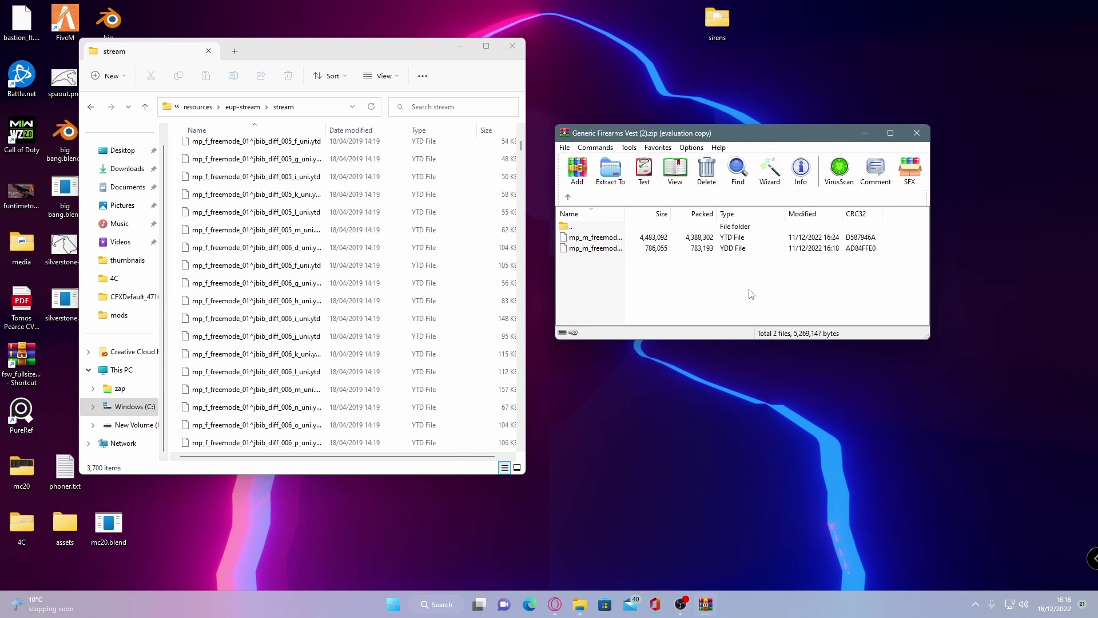
# Move the YTD and YDD vest files into stream, replacing existing ones, then close WinRAR
pyautogui.moveTo(693, 302); pyautogui.dragTo(382, 250)
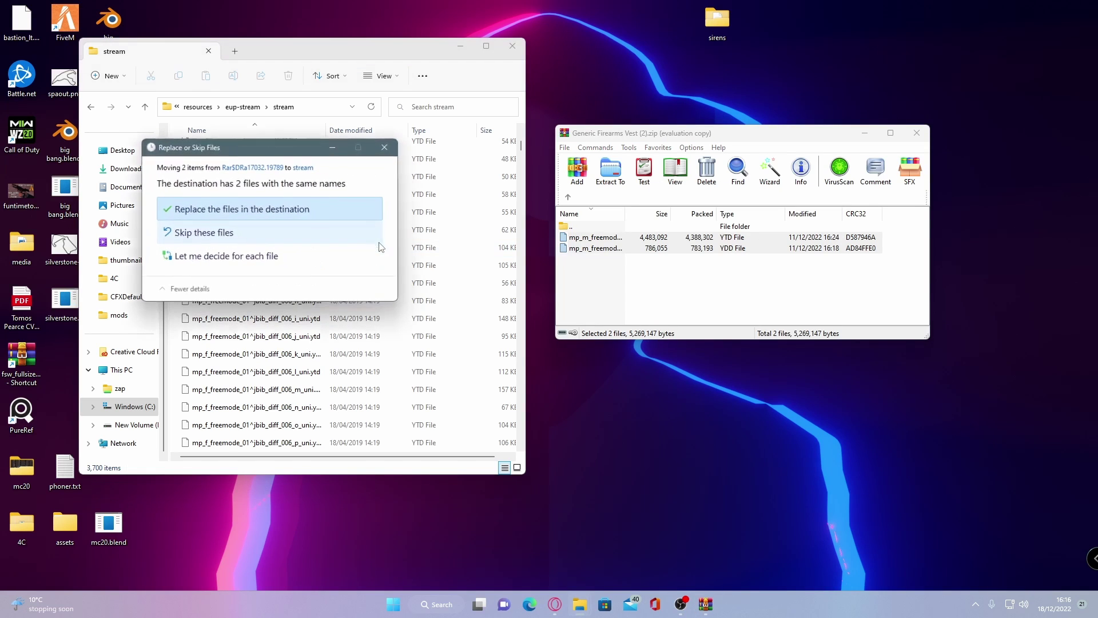
pyautogui.click(230, 210)
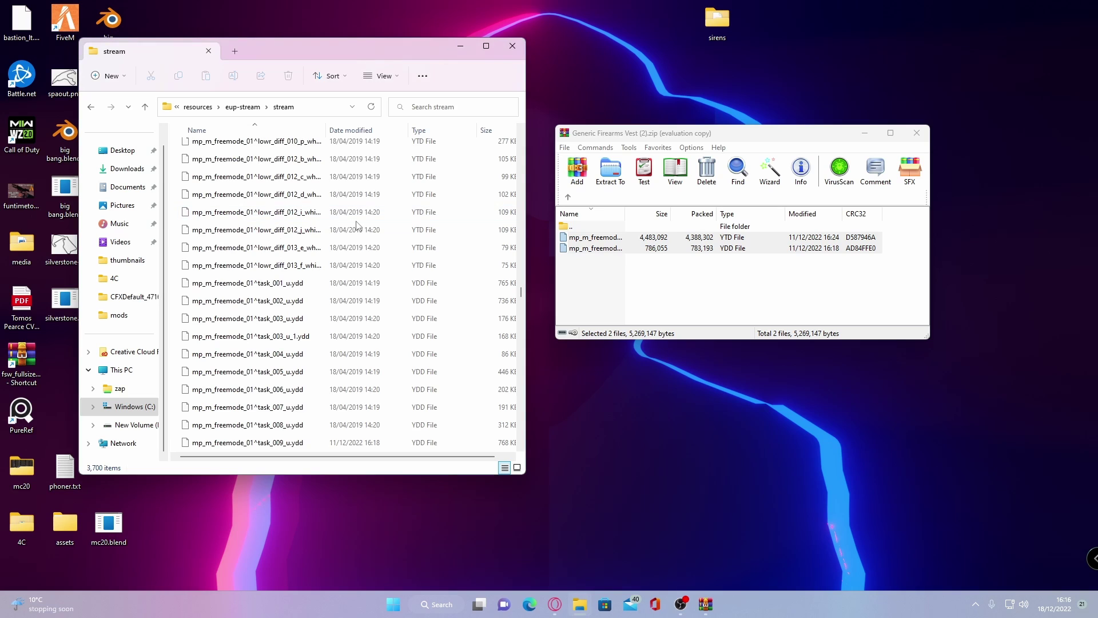
pyautogui.click(607, 286)
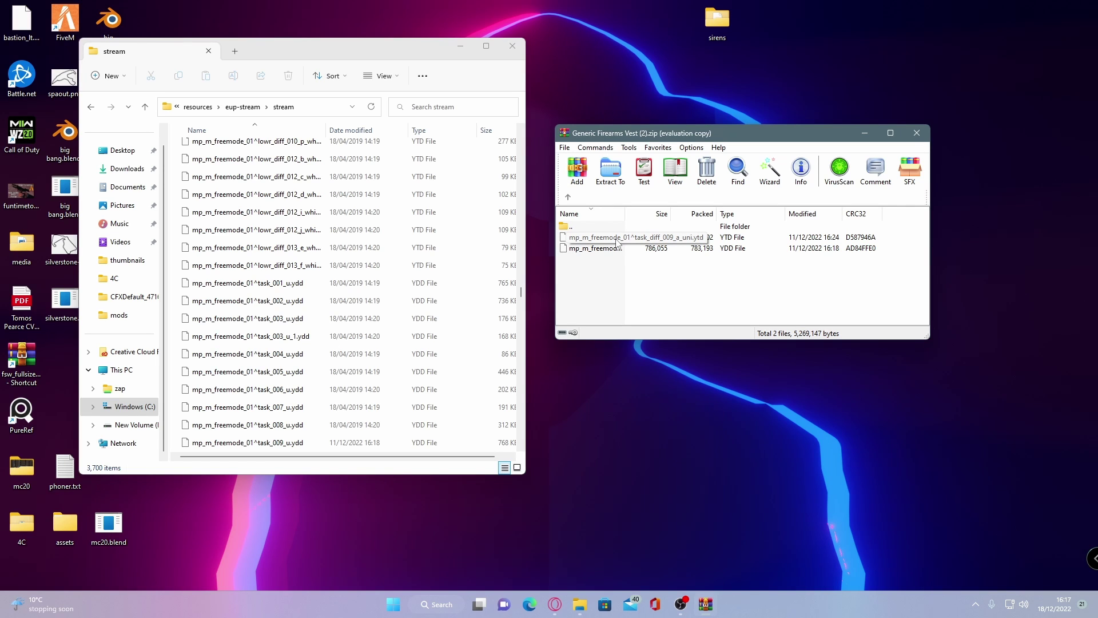
pyautogui.click(917, 132)
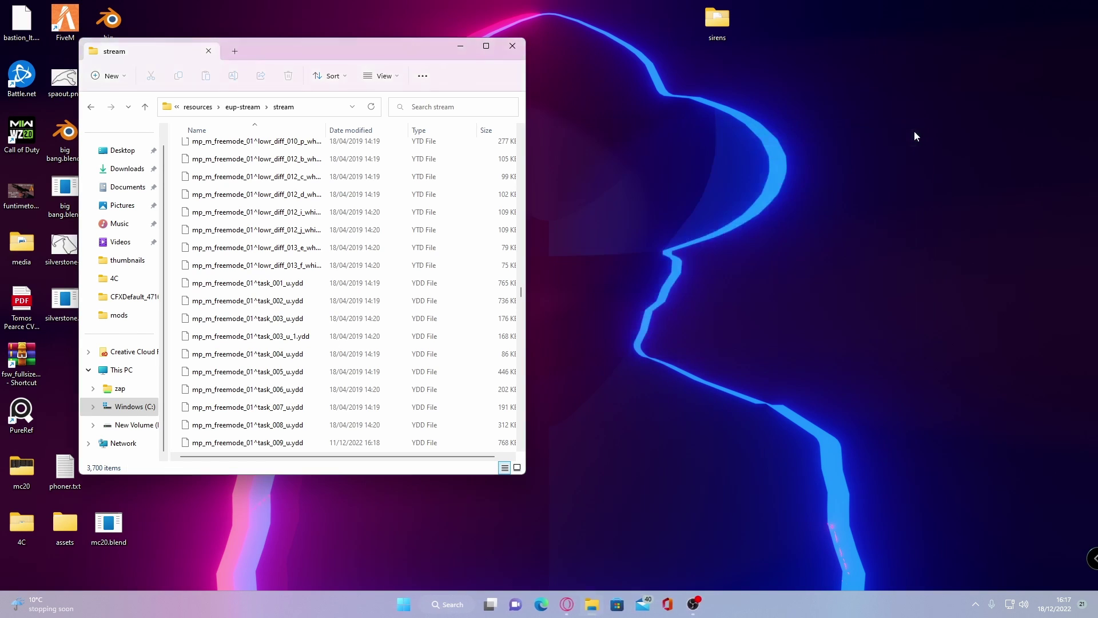
# Return Explorer to the resources folder, then open vMenu in game with M
pyautogui.click(198, 106)
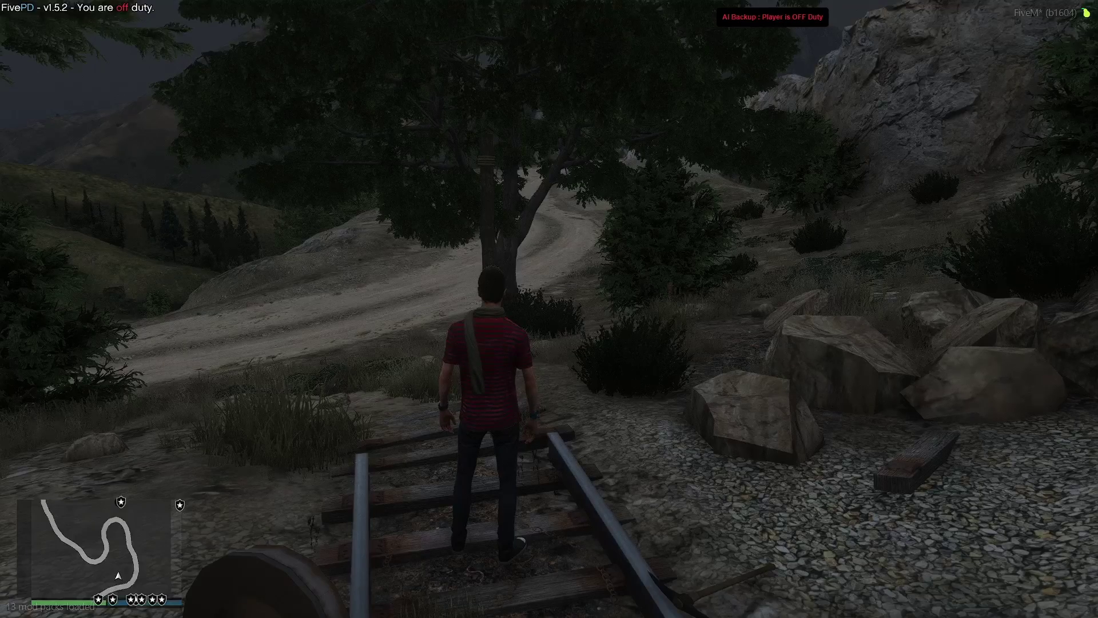
pyautogui.press('m')
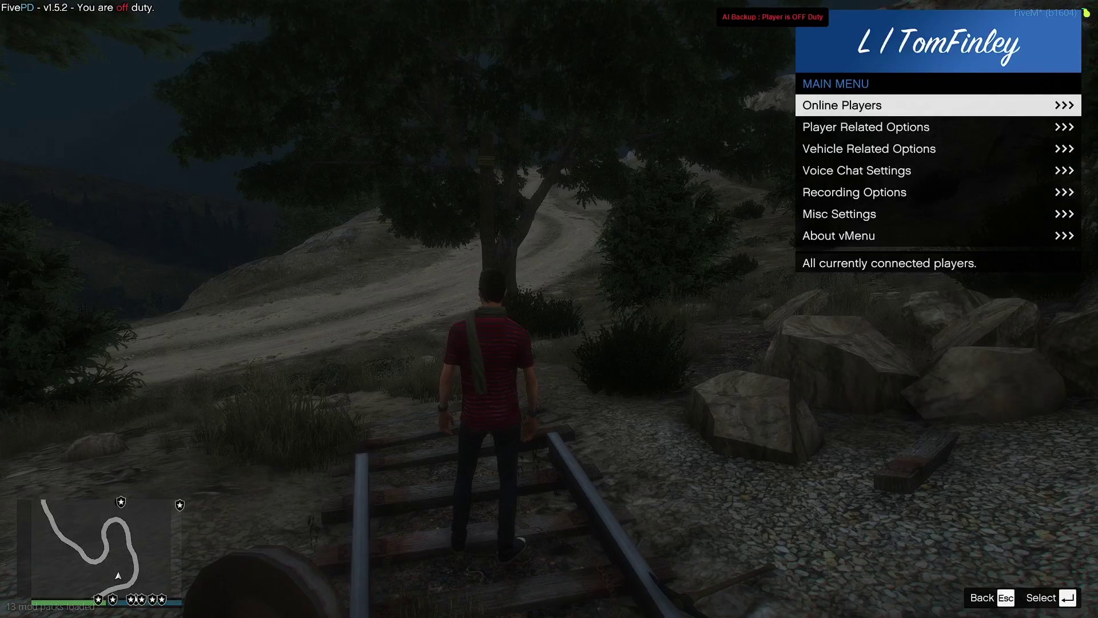
# Under Player Related Options > MP Ped Customization, create a new male character
pyautogui.press('Down')
pyautogui.press('Return')
pyautogui.press('Down')
pyautogui.press('Down')
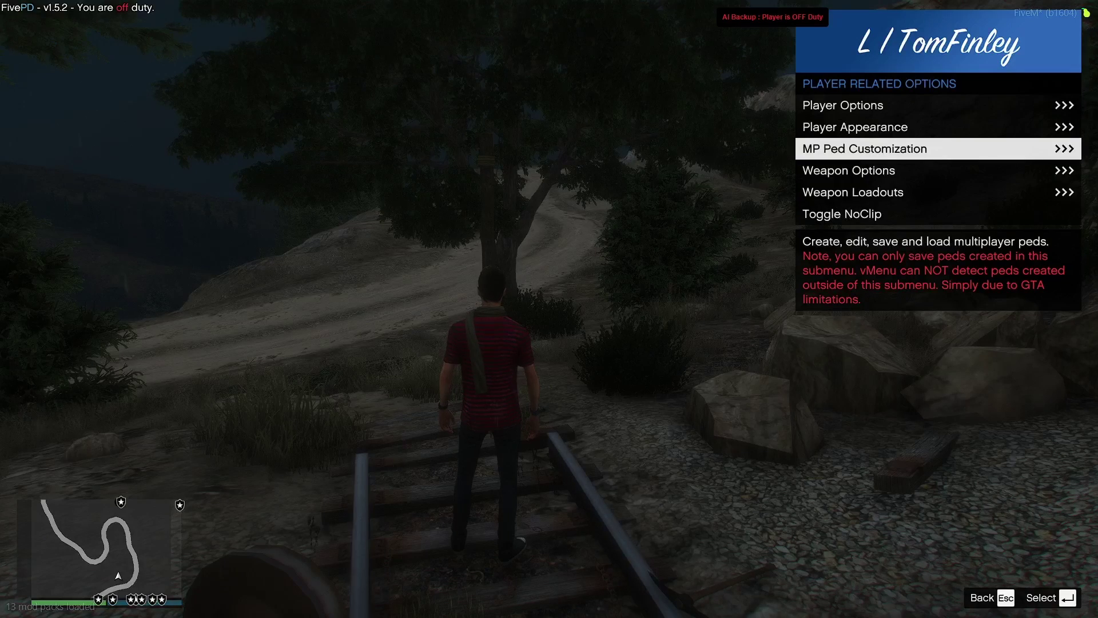
pyautogui.press('Return')
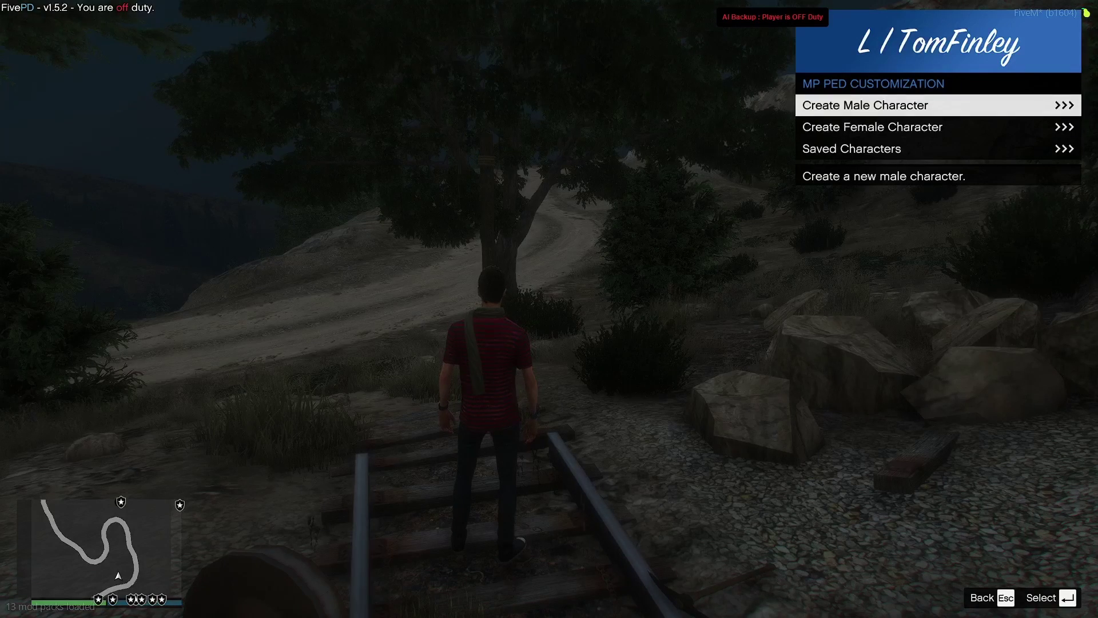
pyautogui.press('Down')
pyautogui.press('Down')
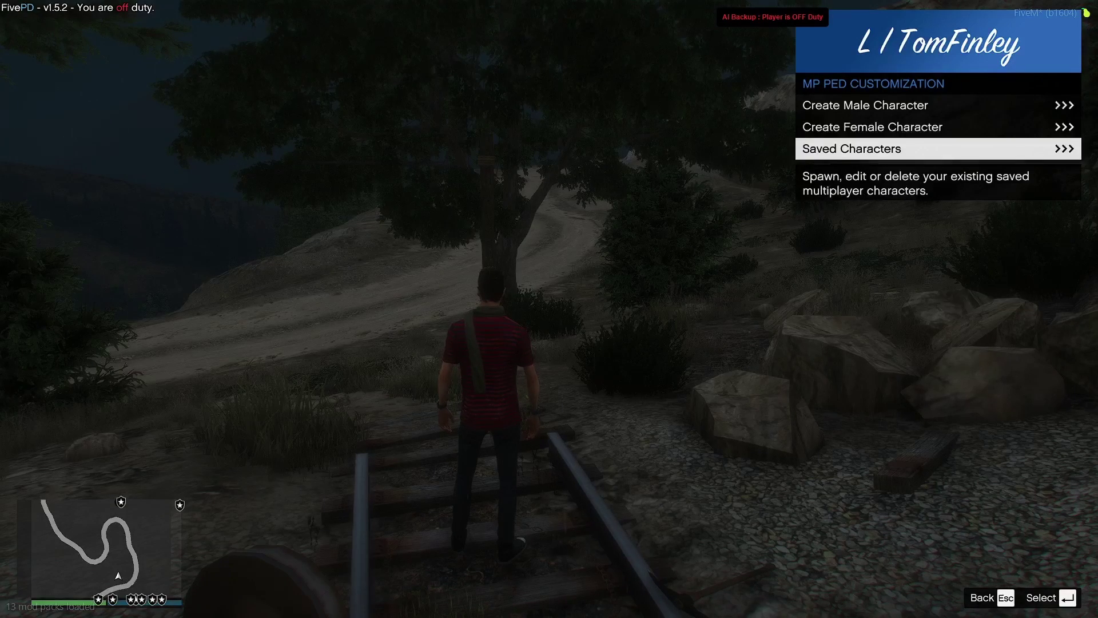
pyautogui.press('Return')
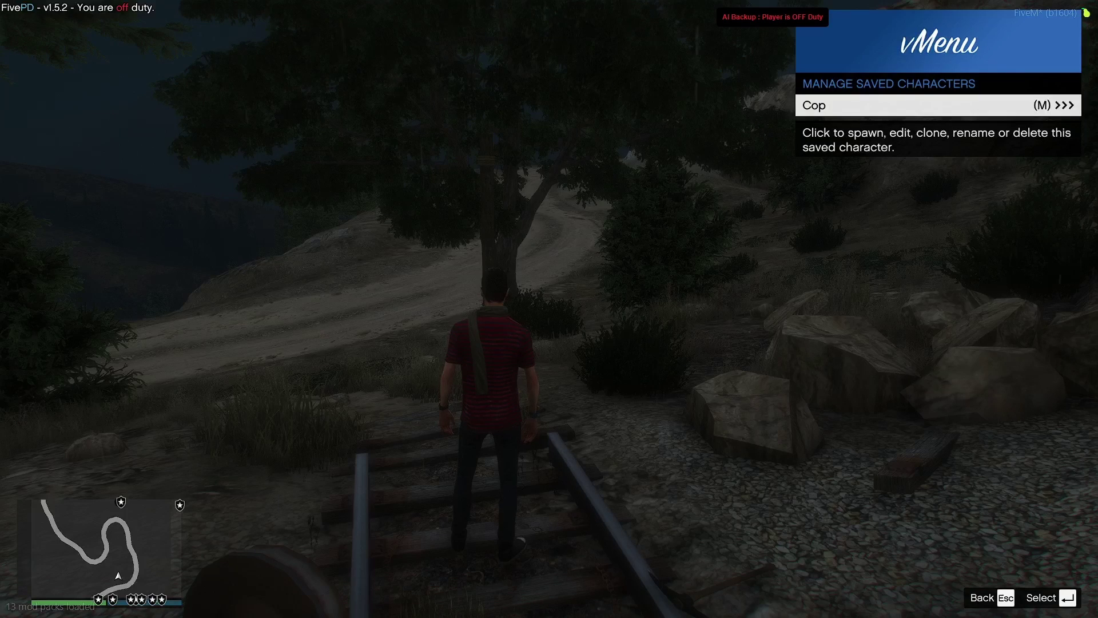
pyautogui.press('Escape')
pyautogui.press('Up')
pyautogui.press('Up')
pyautogui.press('Return')
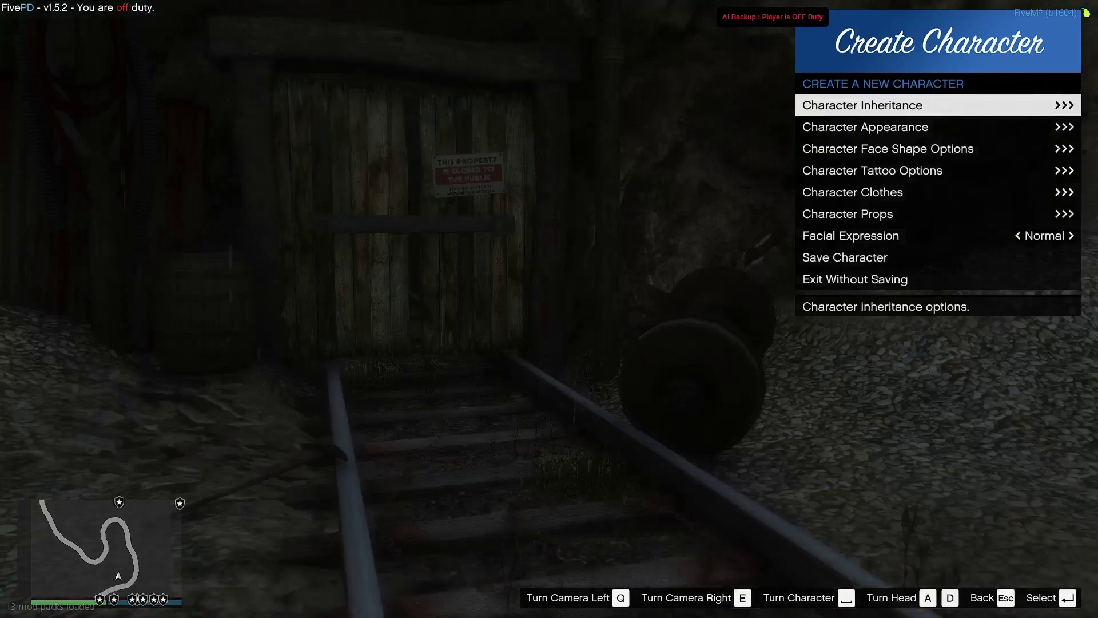
pyautogui.press('Down')
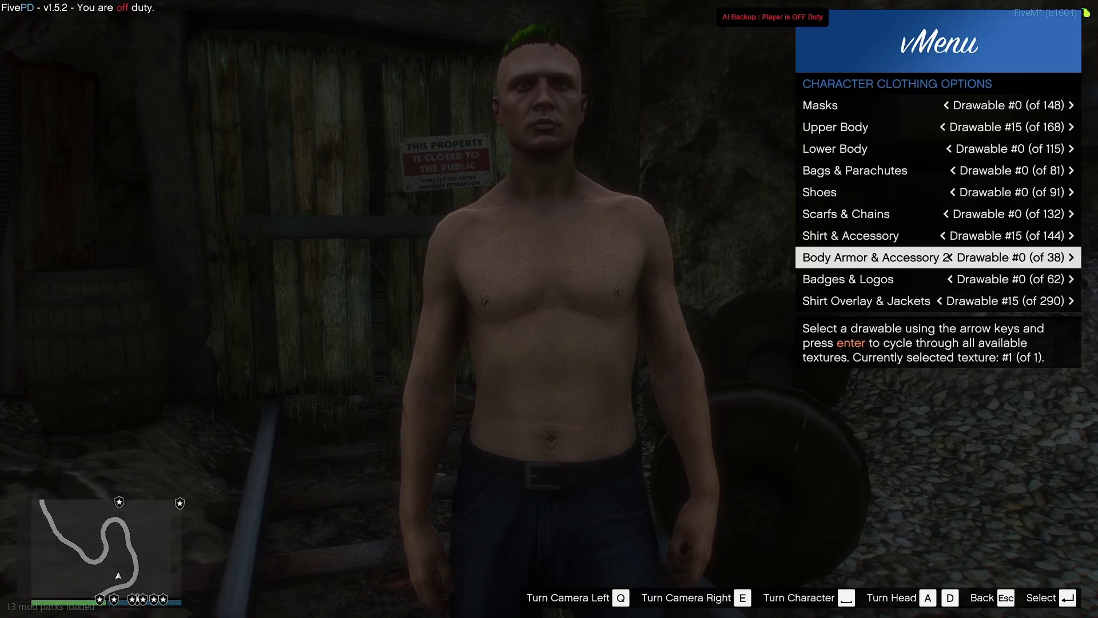
# Open Character Clothes and select the Body Armor & Accessory slot
pyautogui.press('Up')
pyautogui.press('Escape')
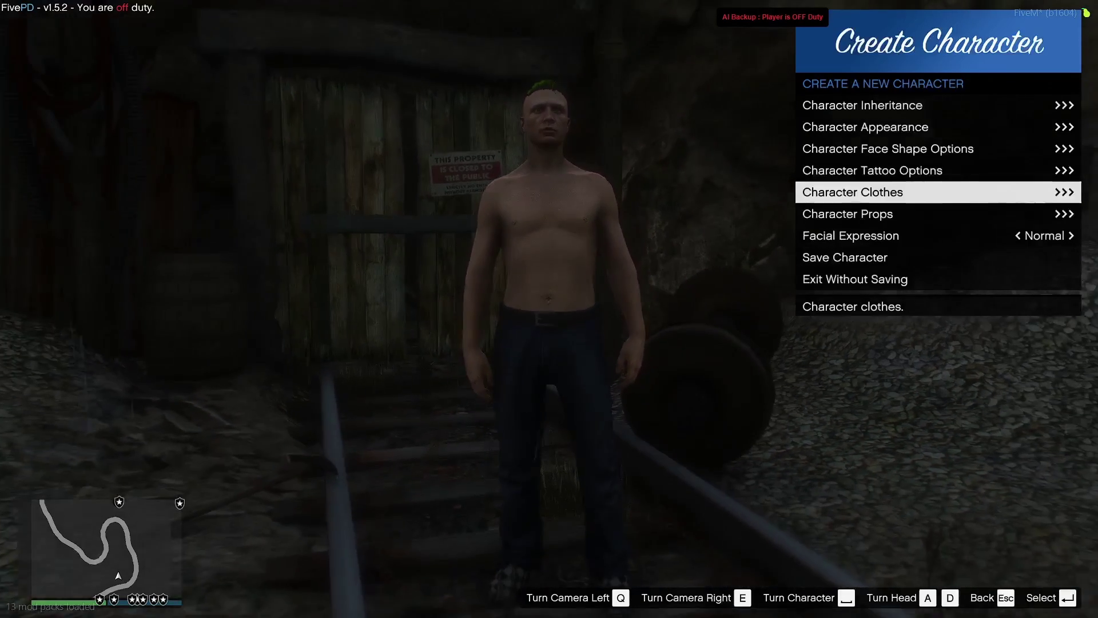
pyautogui.press('Return')
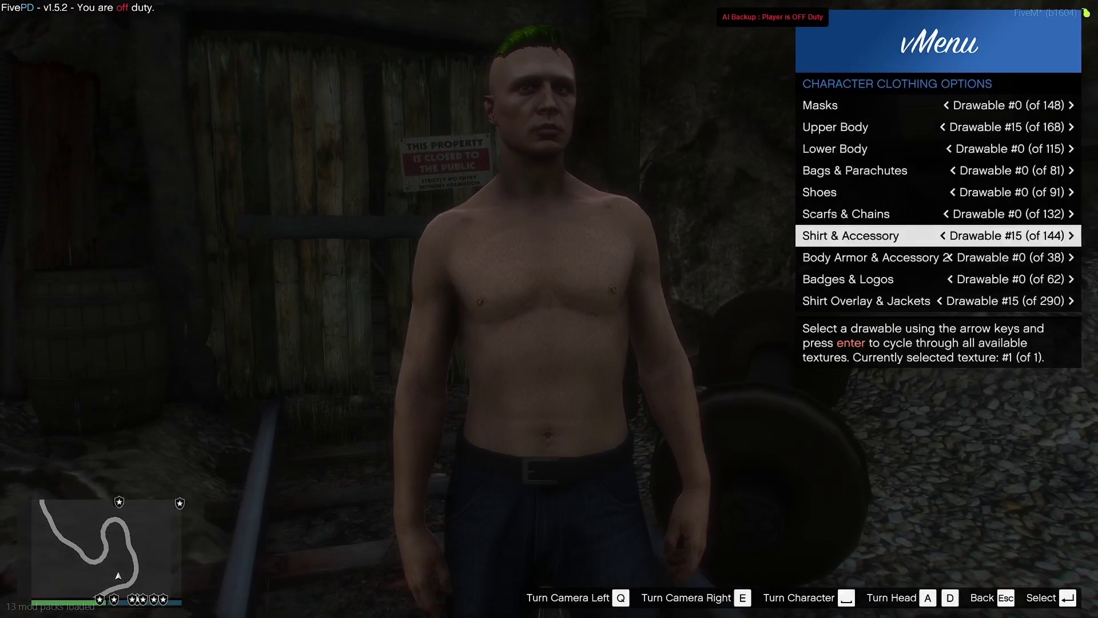
pyautogui.press('Down')
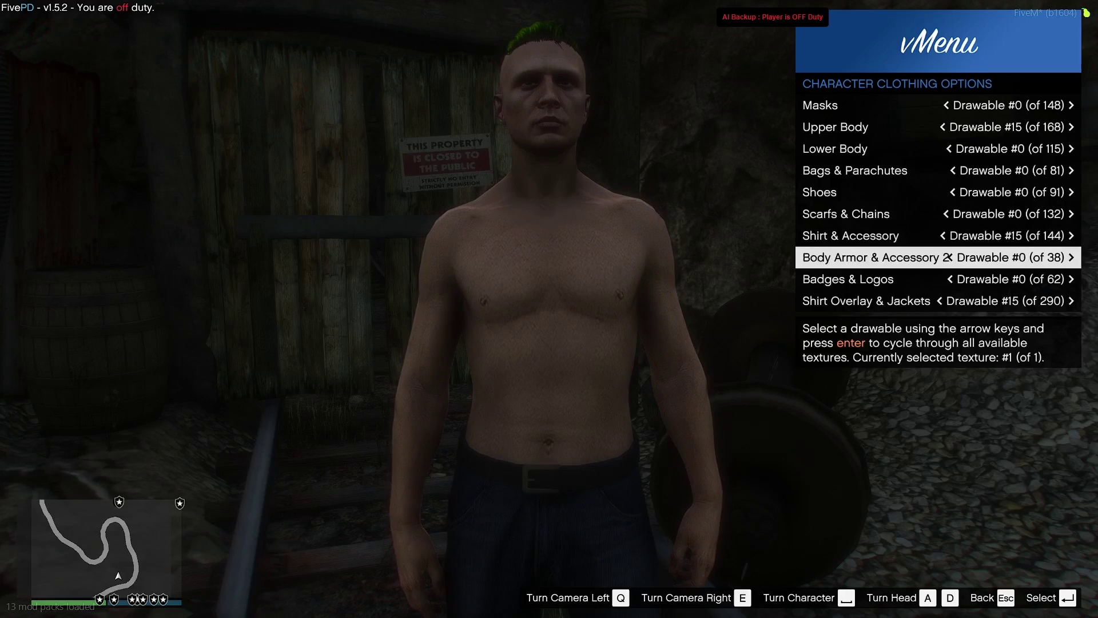
pyautogui.press('Up')
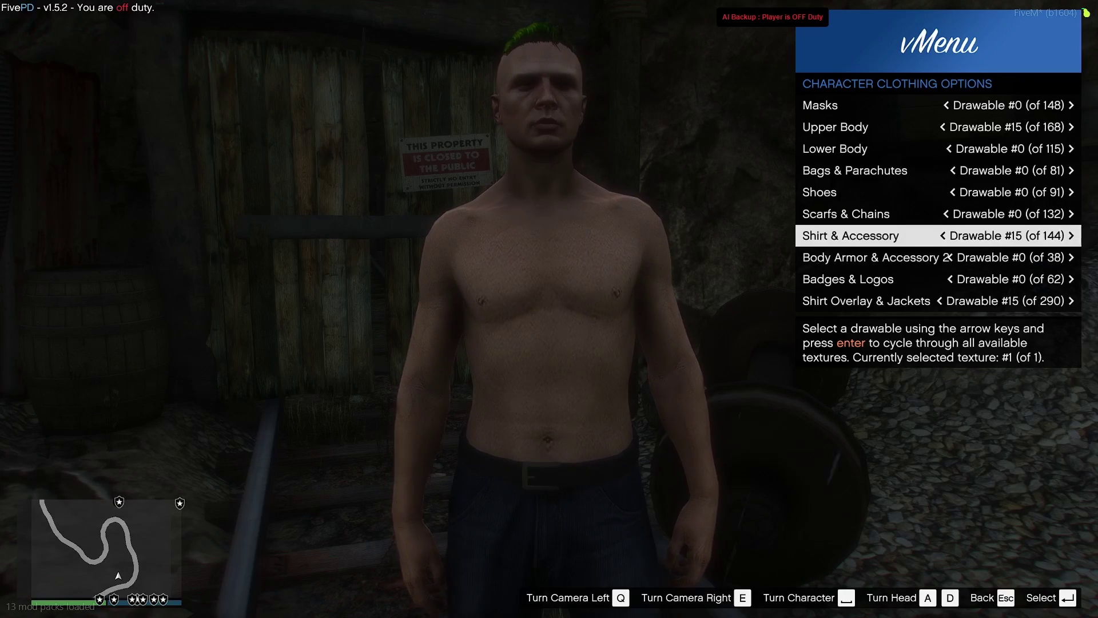
pyautogui.press('Down')
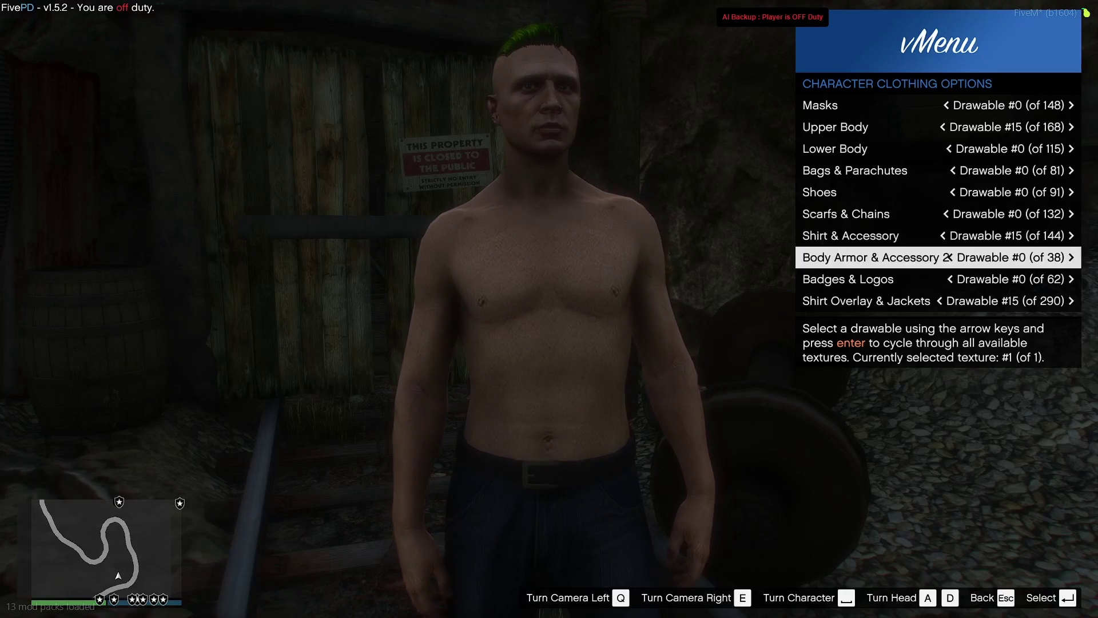
# Cycle through body armour drawables, settling on the dark police vest, Drawable #5
pyautogui.press('Right')
pyautogui.press('Right')
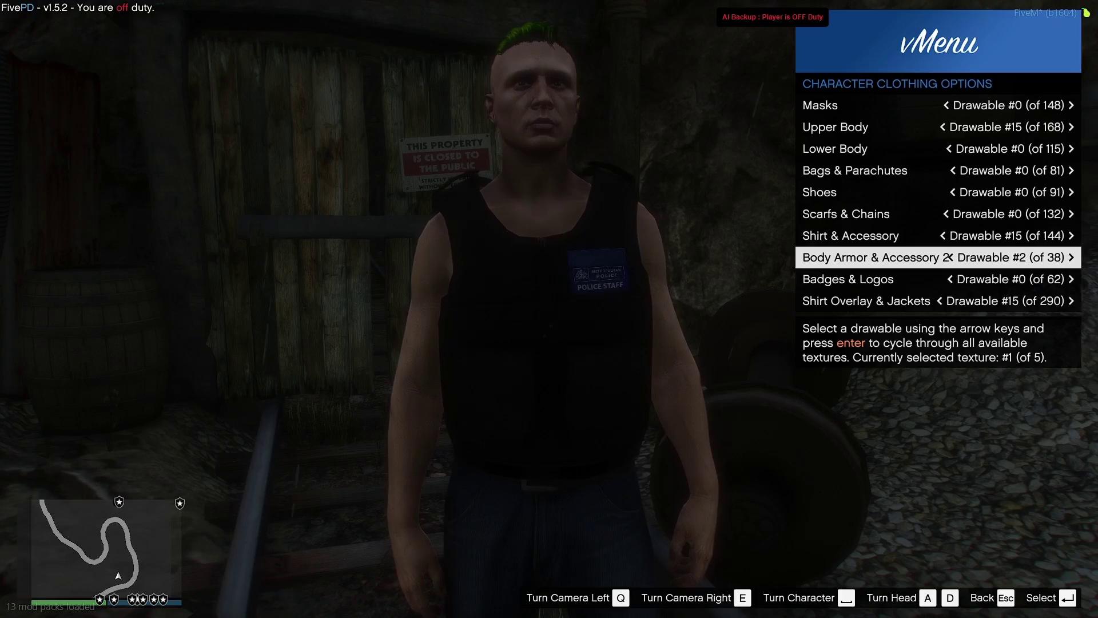
pyautogui.press('Right')
pyautogui.press('Right')
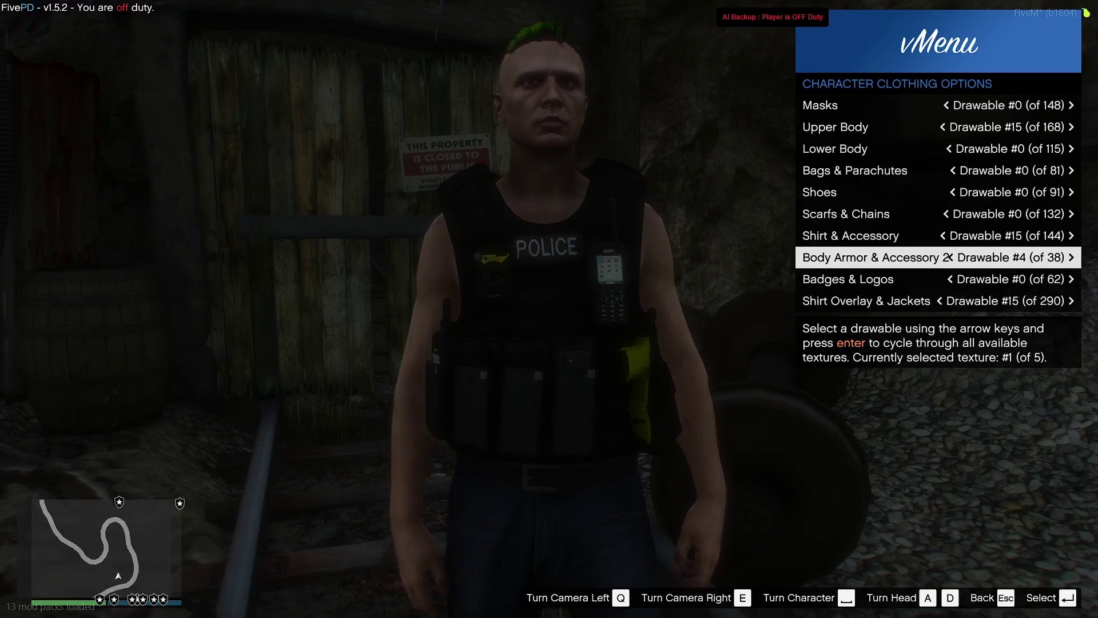
pyautogui.press('Left')
pyautogui.press('Right')
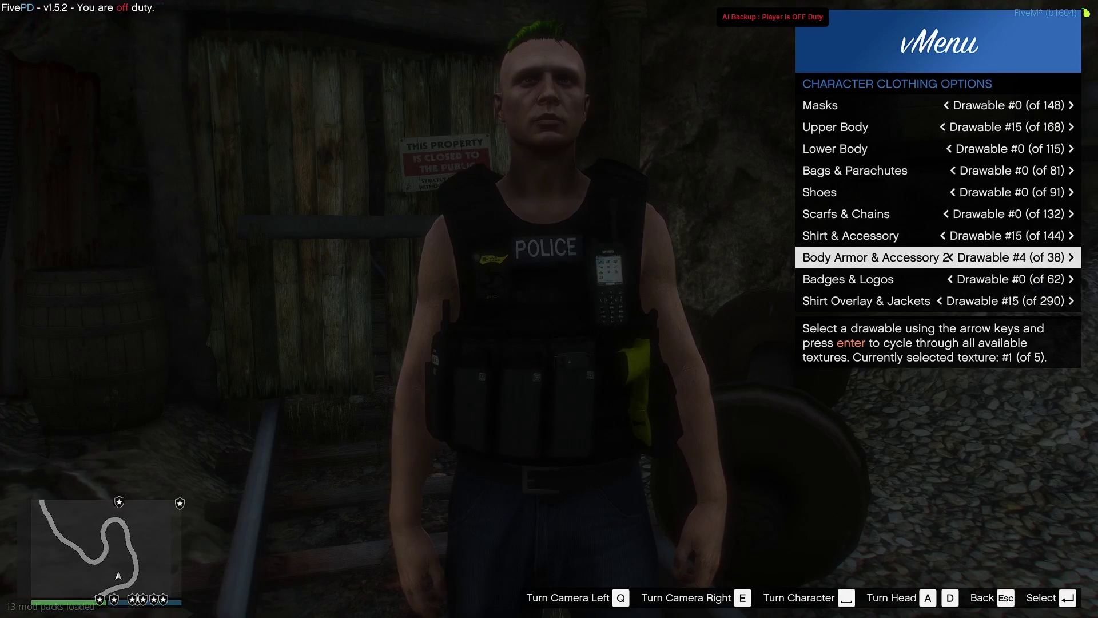
pyautogui.press('Right')
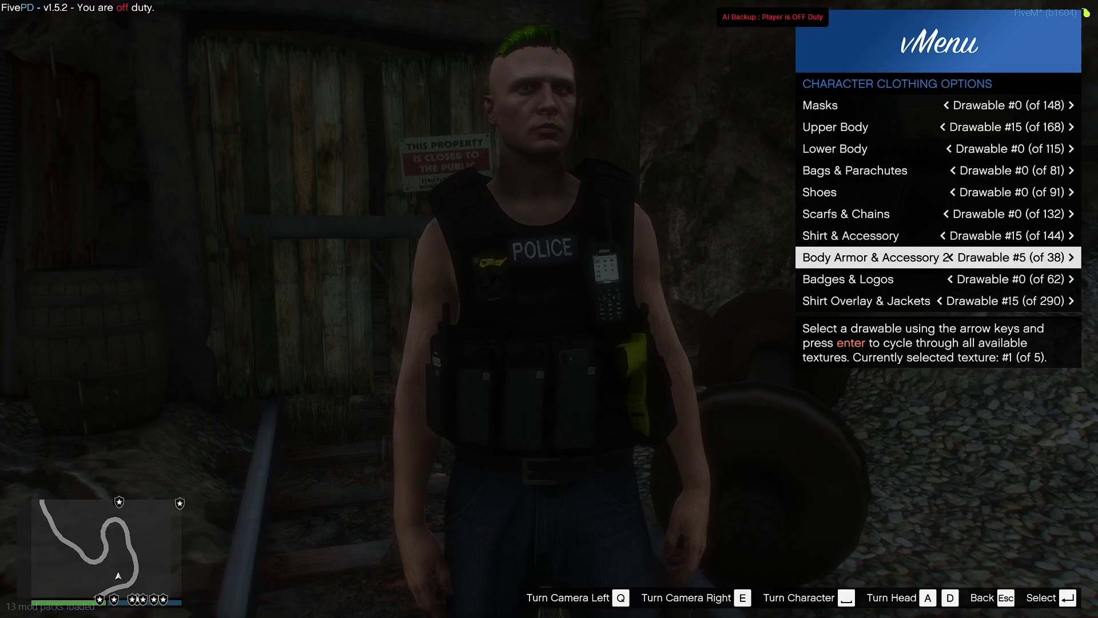
pyautogui.press('Right')
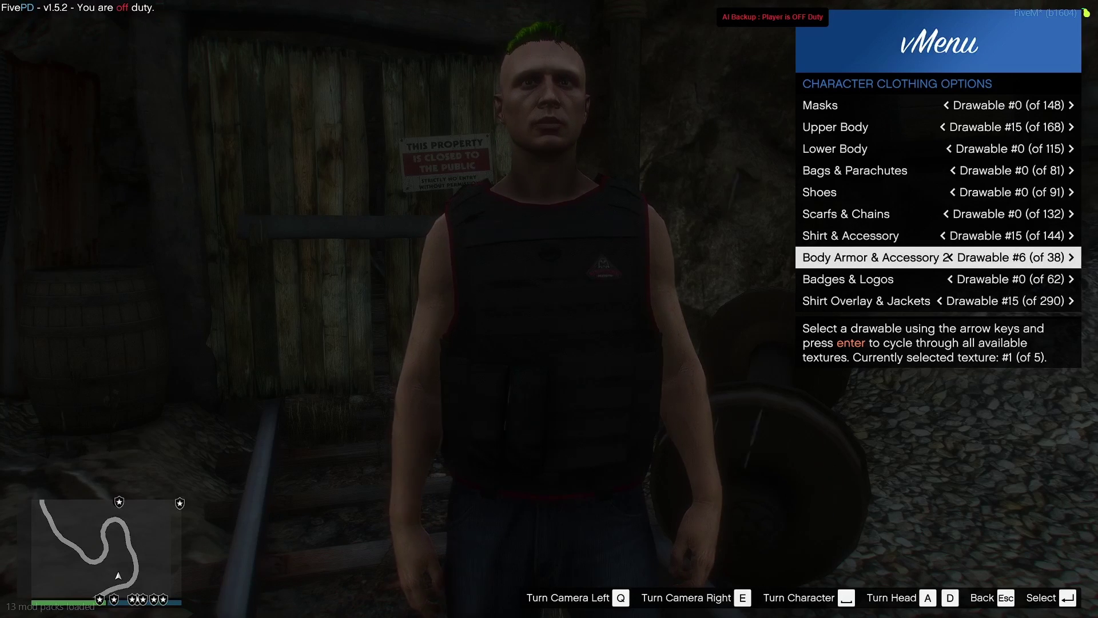
pyautogui.press('Left')
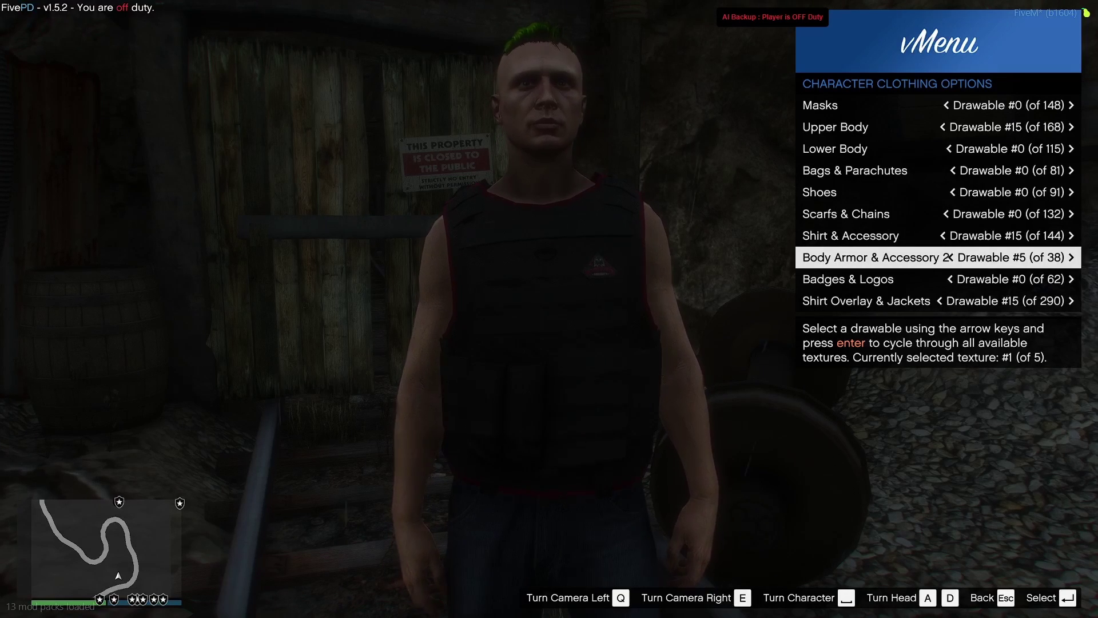